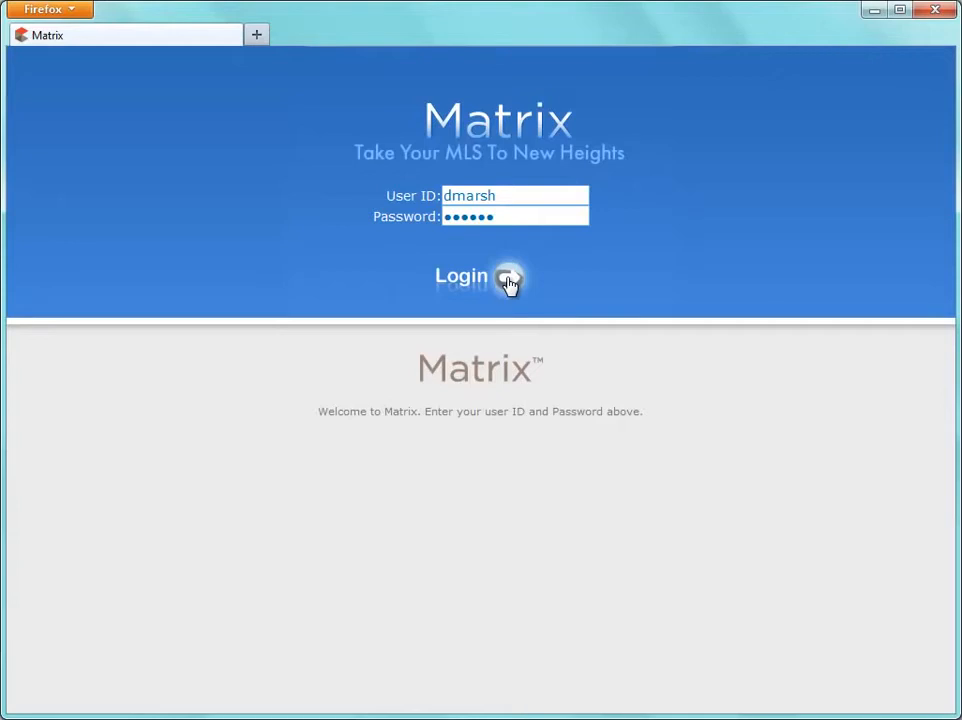
Log in to Matrix and open the Residential SF & CN Basic Search form.
{"action": "left_click", "coordinate": [509, 281]}
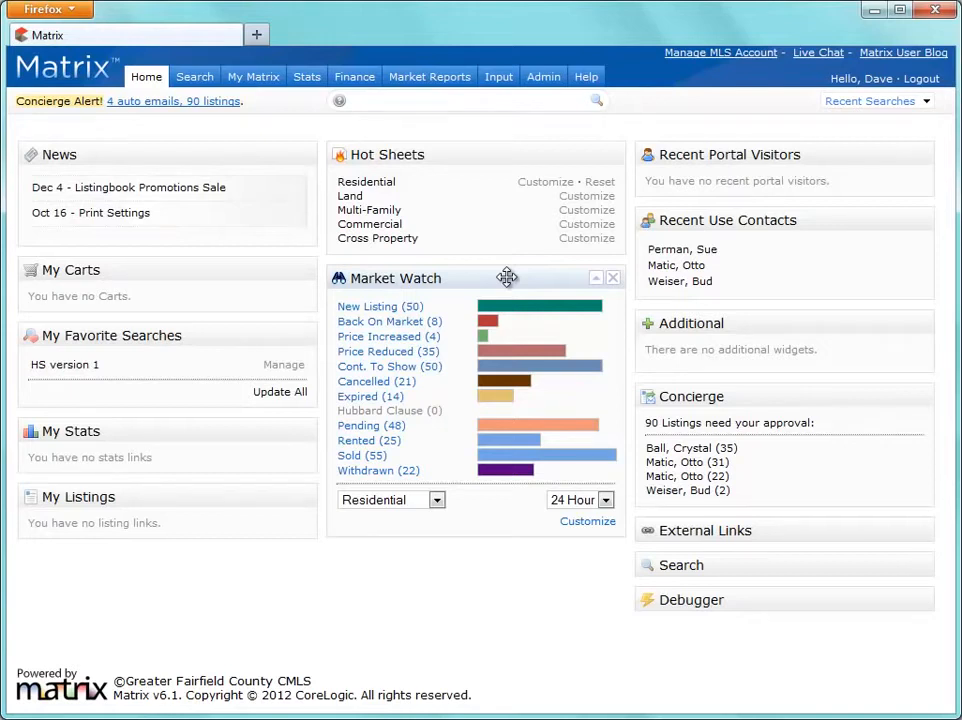
{"action": "mouse_move", "coordinate": [193, 86]}
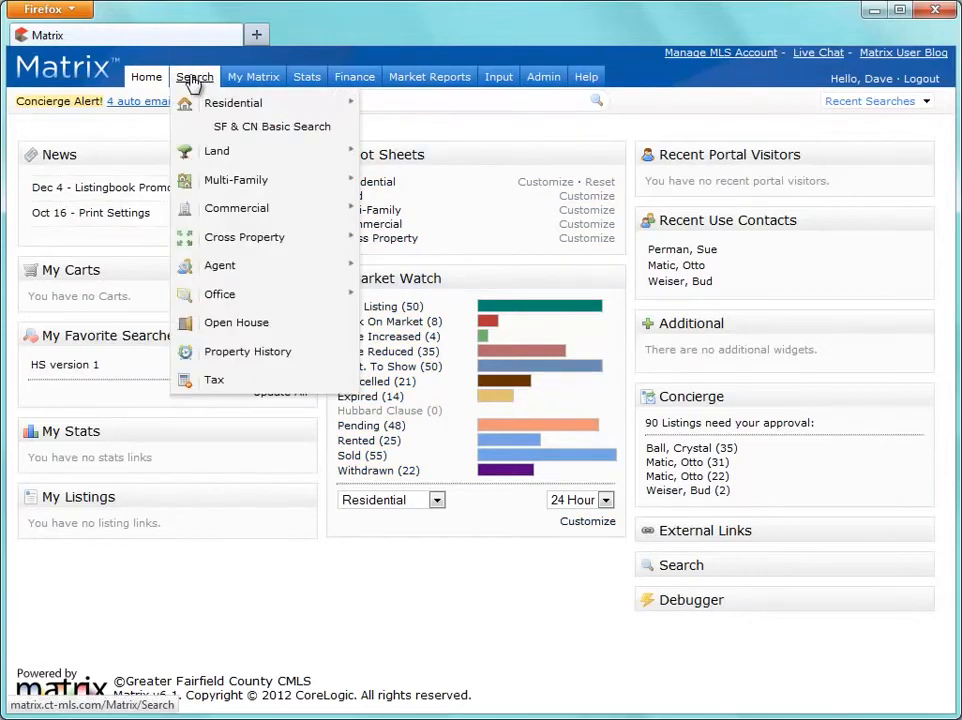
{"action": "mouse_move", "coordinate": [249, 118]}
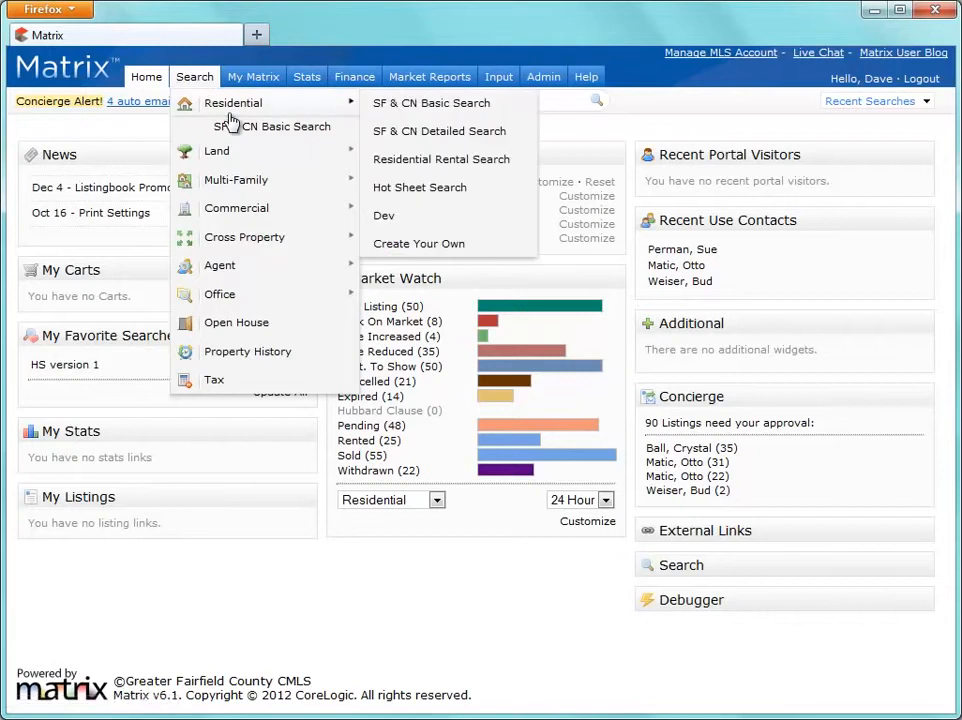
{"action": "left_click", "coordinate": [419, 105]}
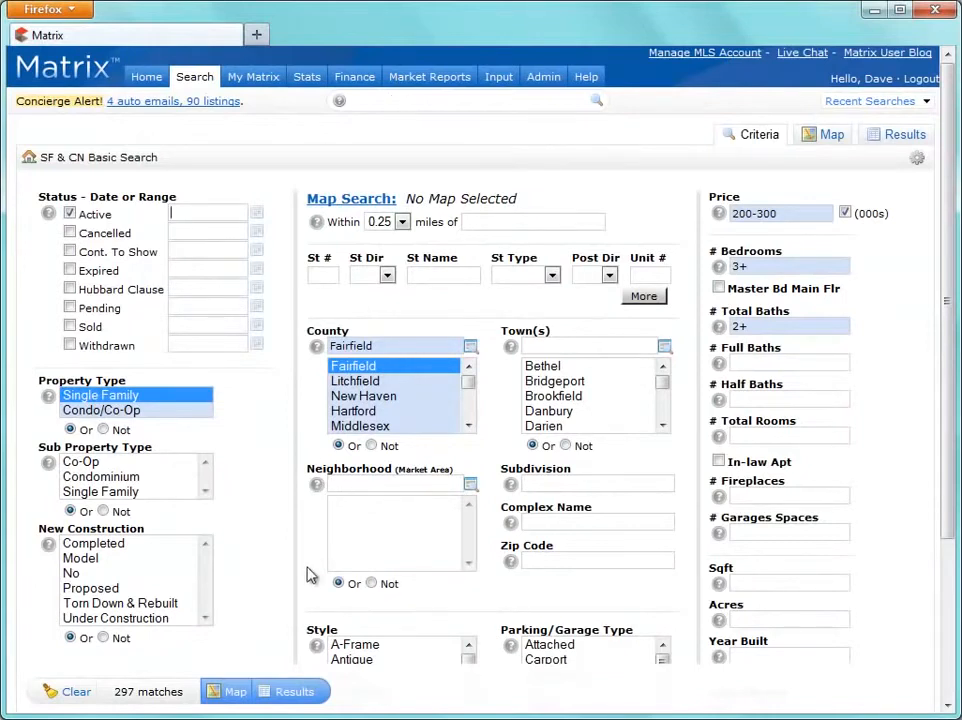
Show the 297 Fairfield County listings priced 200-300 with 3+ beds and 2+ baths.
{"action": "left_click", "coordinate": [277, 692]}
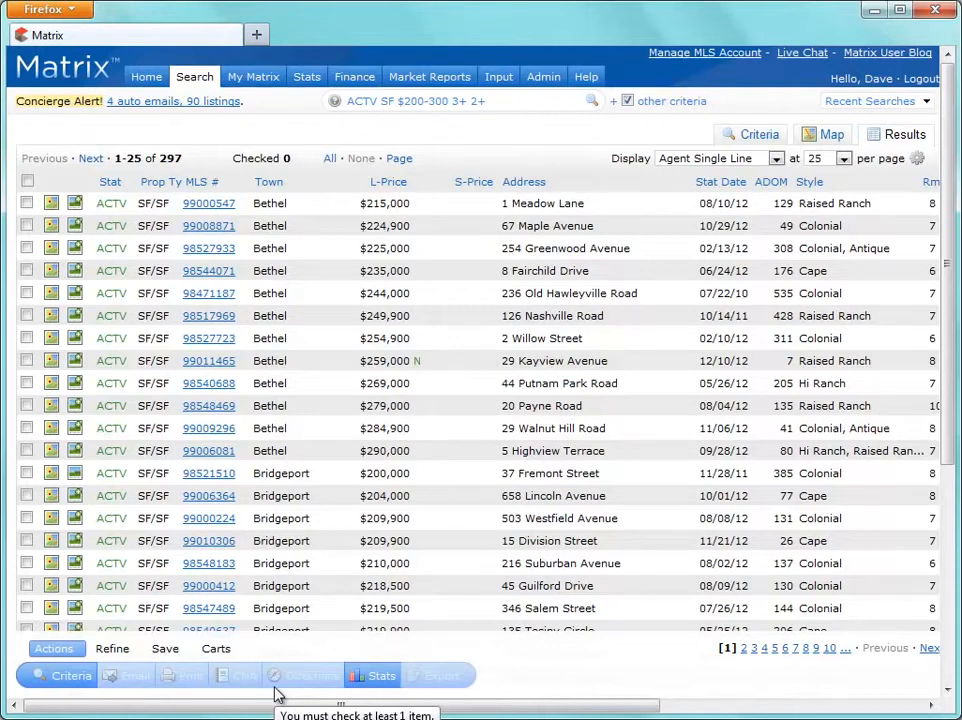
Add listings 98548183, 99010306 and 99000224 to the client's cart and view it.
{"action": "left_click", "coordinate": [27, 563]}
{"action": "left_click", "coordinate": [27, 540]}
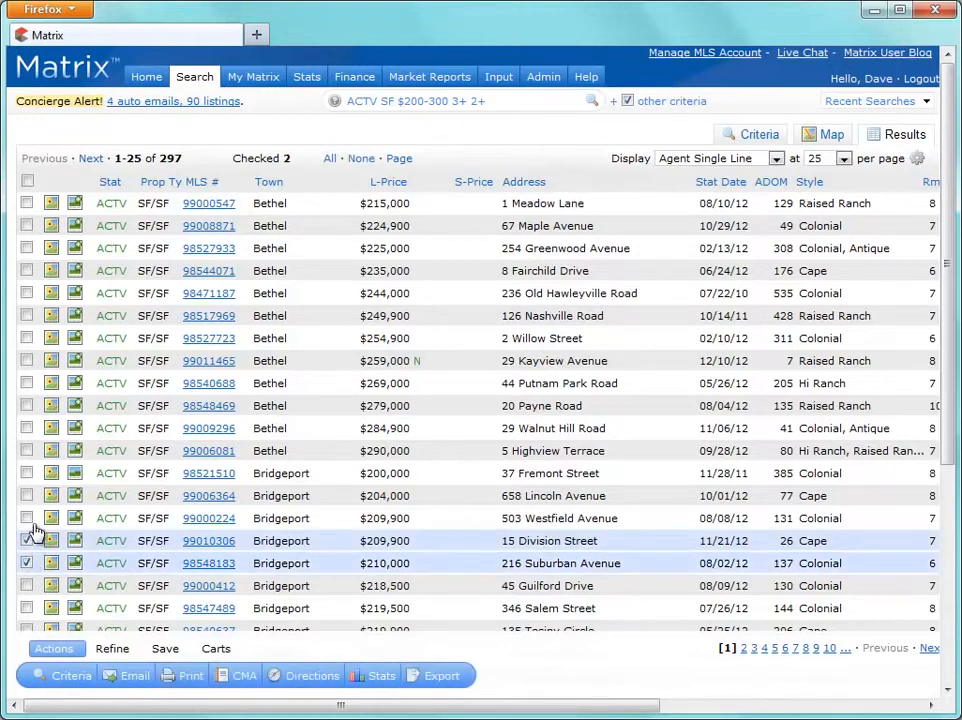
{"action": "left_click", "coordinate": [27, 518]}
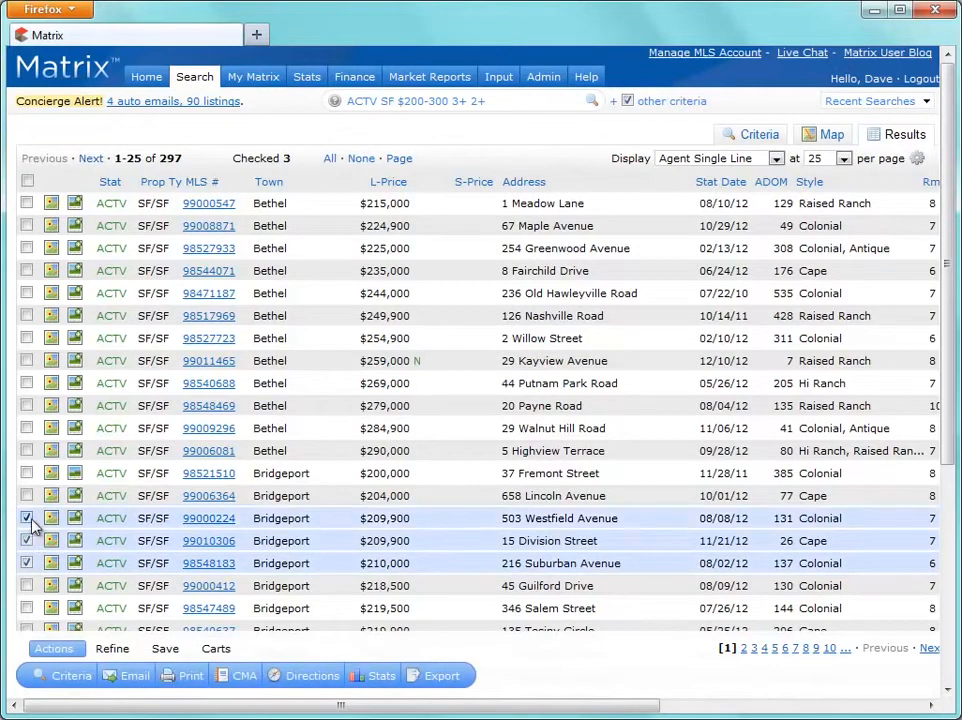
{"action": "left_click", "coordinate": [207, 650]}
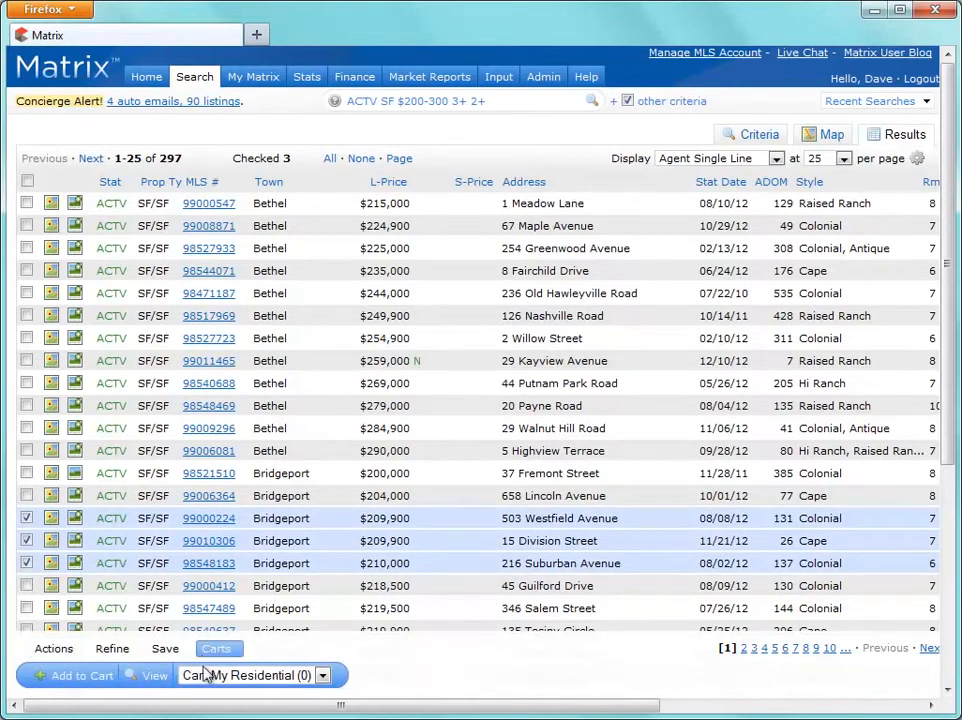
{"action": "left_click", "coordinate": [206, 675]}
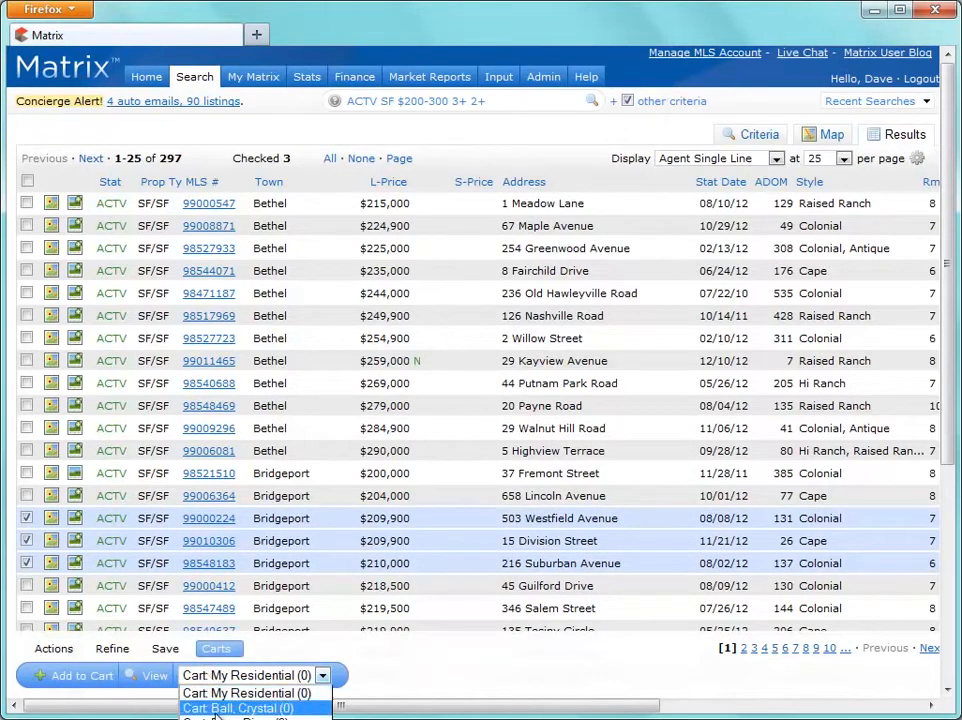
{"action": "left_click", "coordinate": [215, 718]}
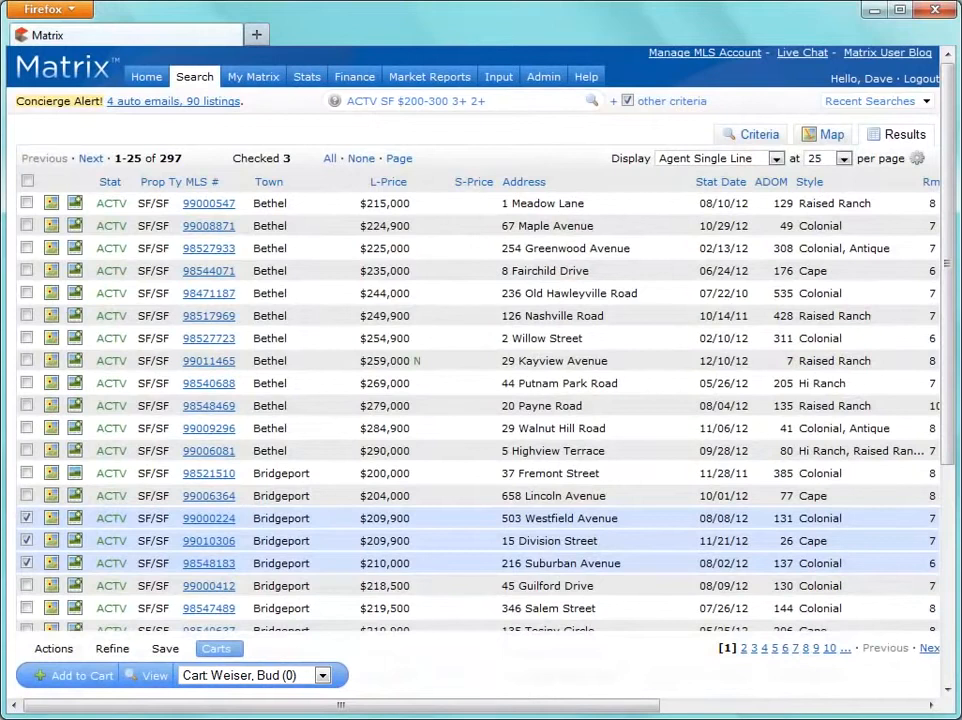
{"action": "left_click", "coordinate": [84, 676]}
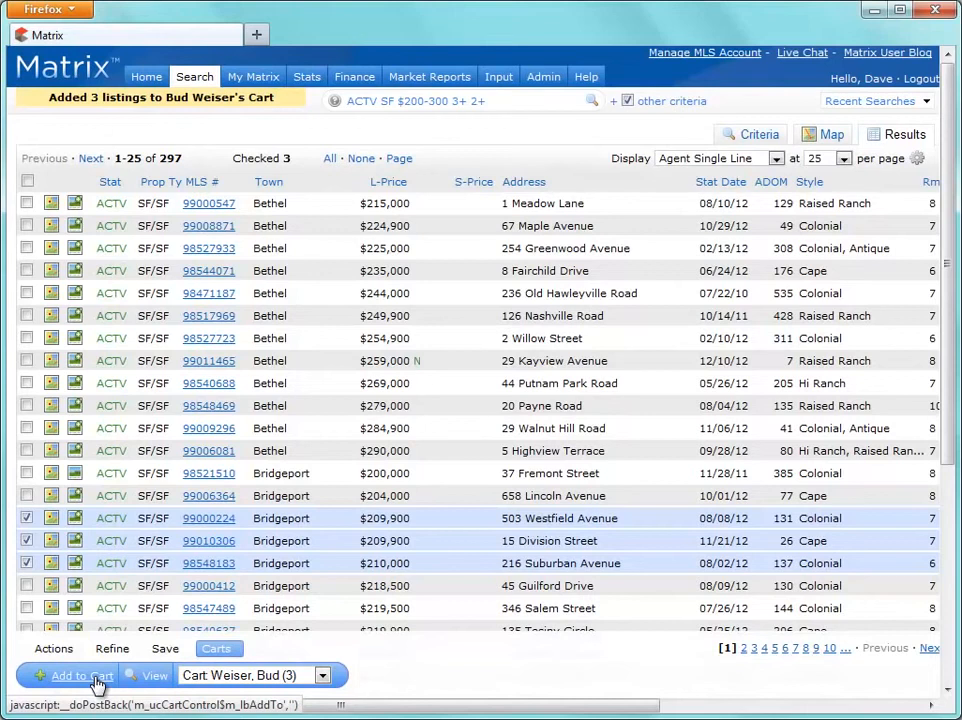
{"action": "left_click", "coordinate": [155, 679]}
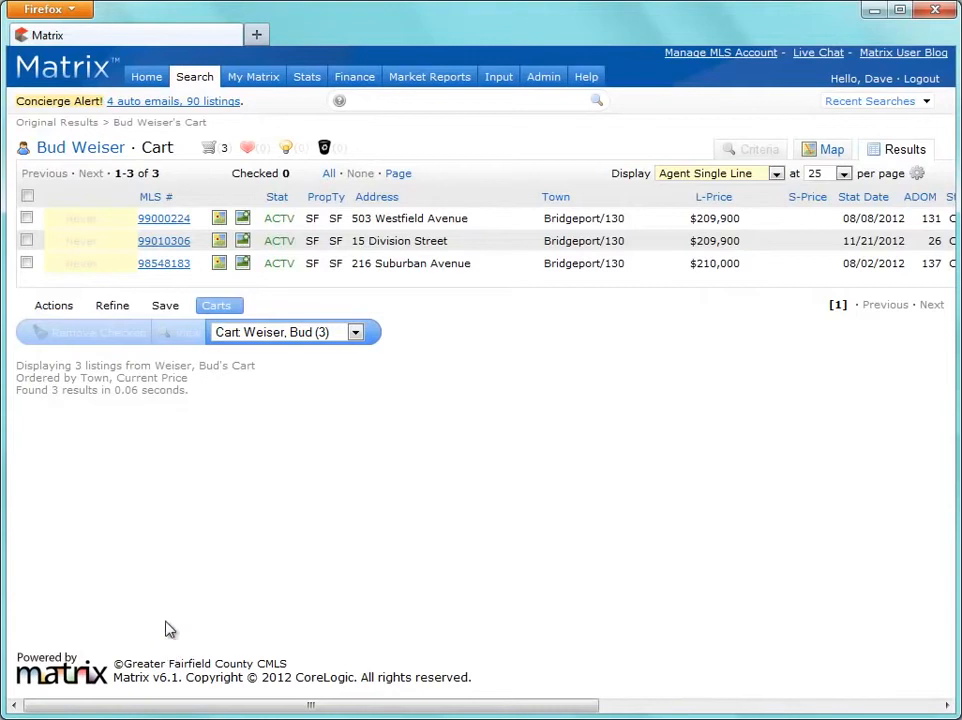
Bring up the Actions and Save options for the three Bridgeport listings in the cart.
{"action": "left_click", "coordinate": [58, 311]}
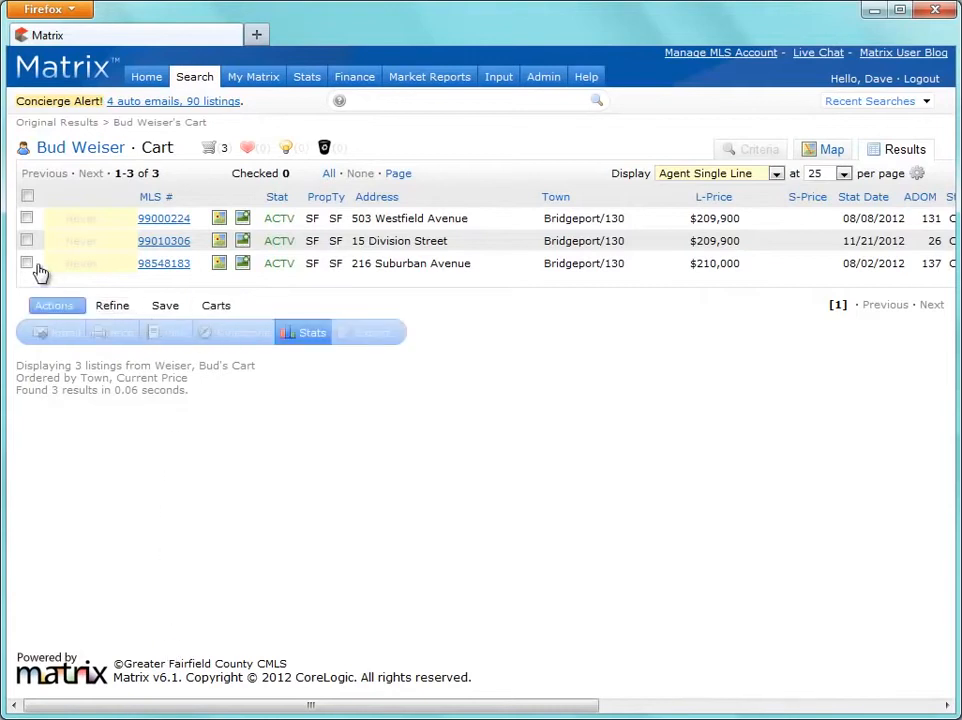
{"action": "left_click", "coordinate": [29, 264]}
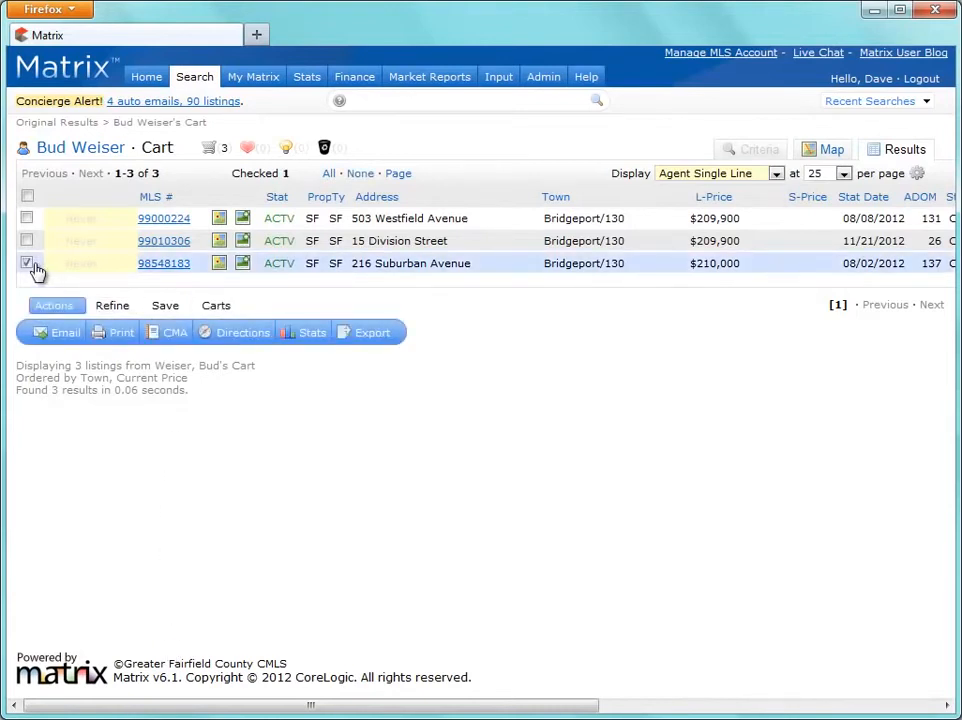
{"action": "left_click", "coordinate": [28, 264]}
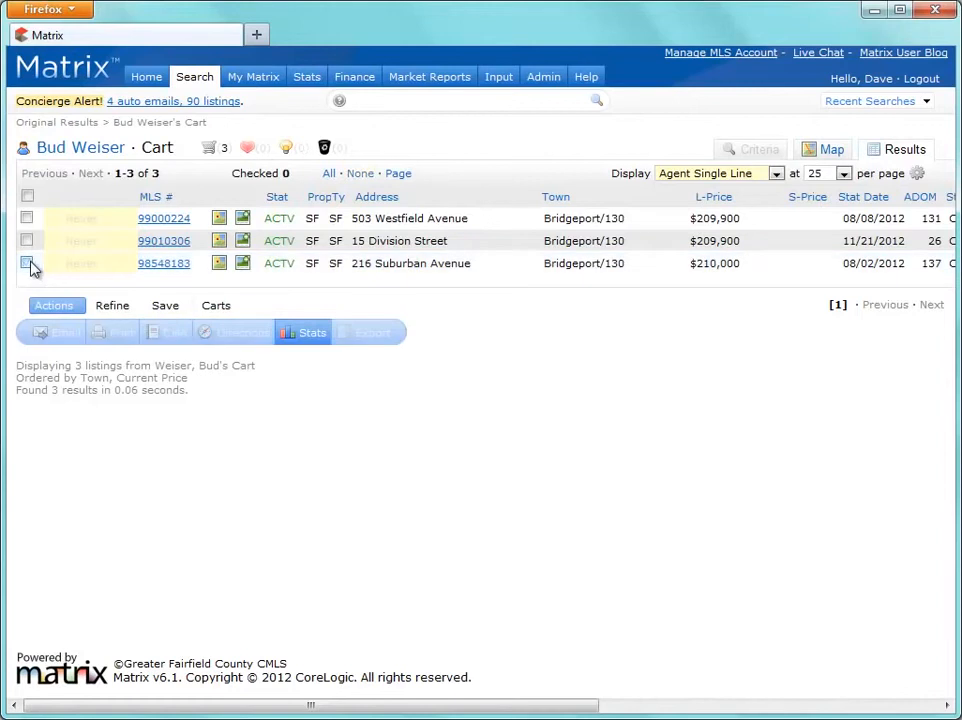
{"action": "left_click", "coordinate": [164, 308]}
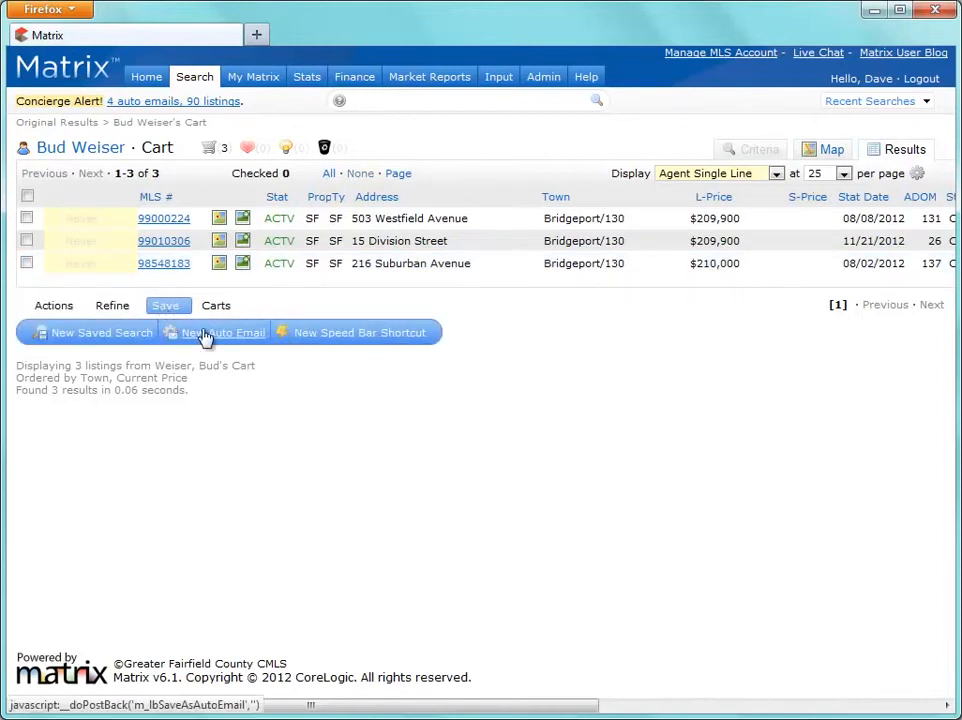
{"action": "left_click", "coordinate": [205, 336]}
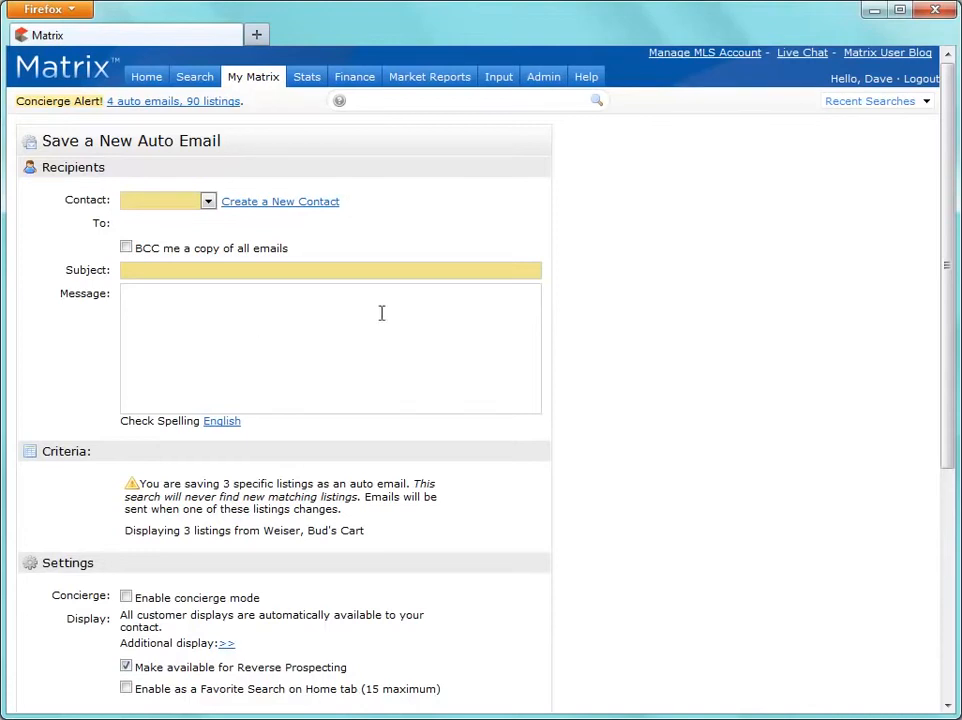
{"action": "left_click_drag", "start_coordinate": [945, 308], "coordinate": [950, 538]}
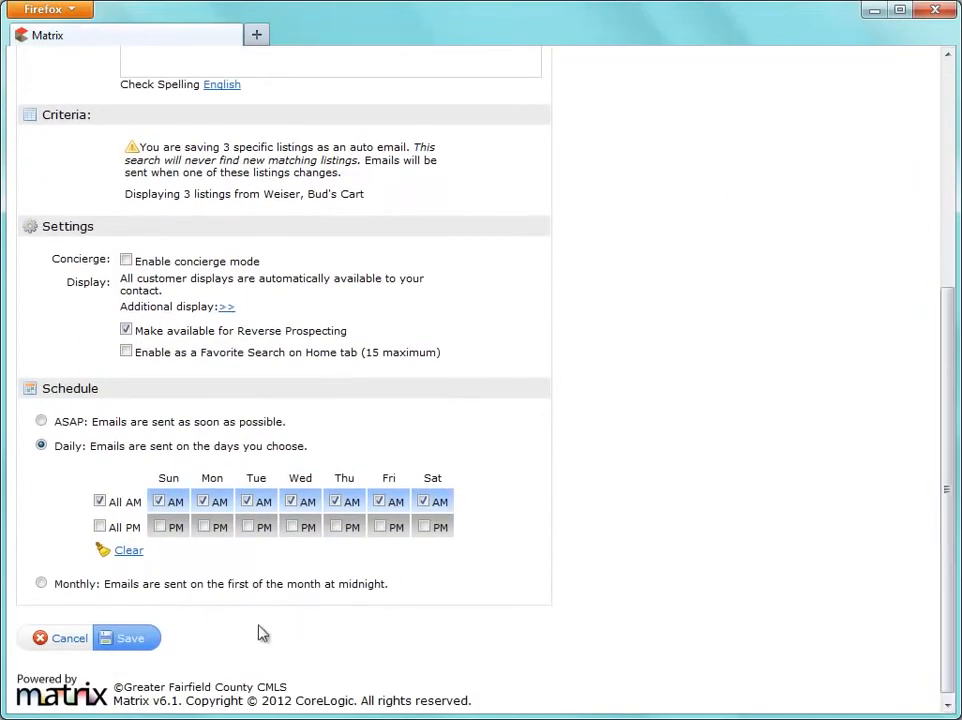
{"action": "left_click", "coordinate": [62, 638]}
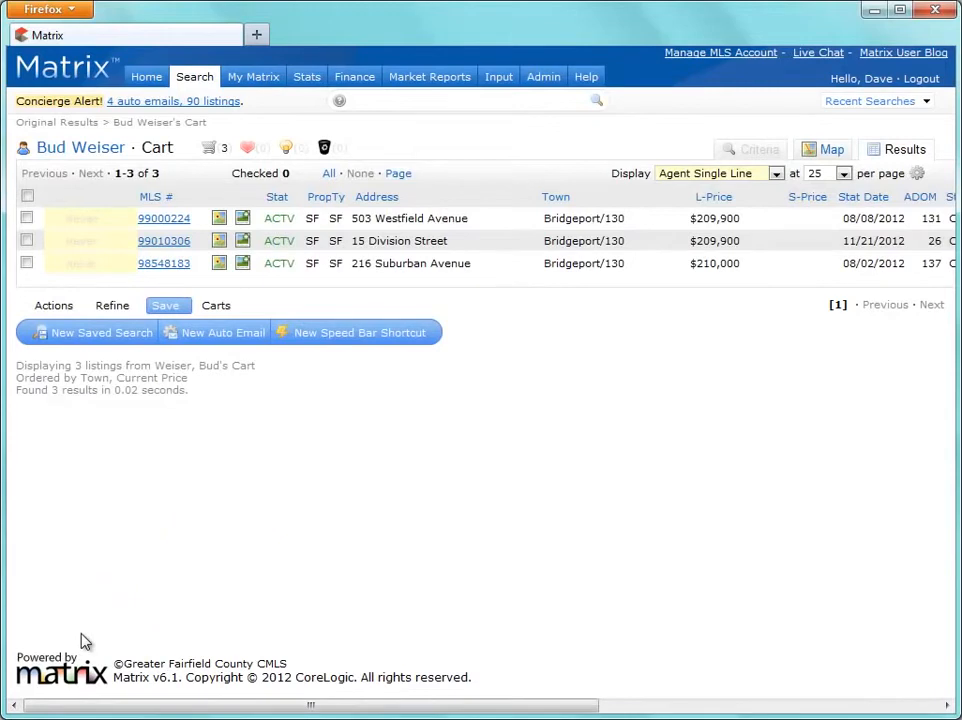
{"action": "left_click", "coordinate": [86, 132]}
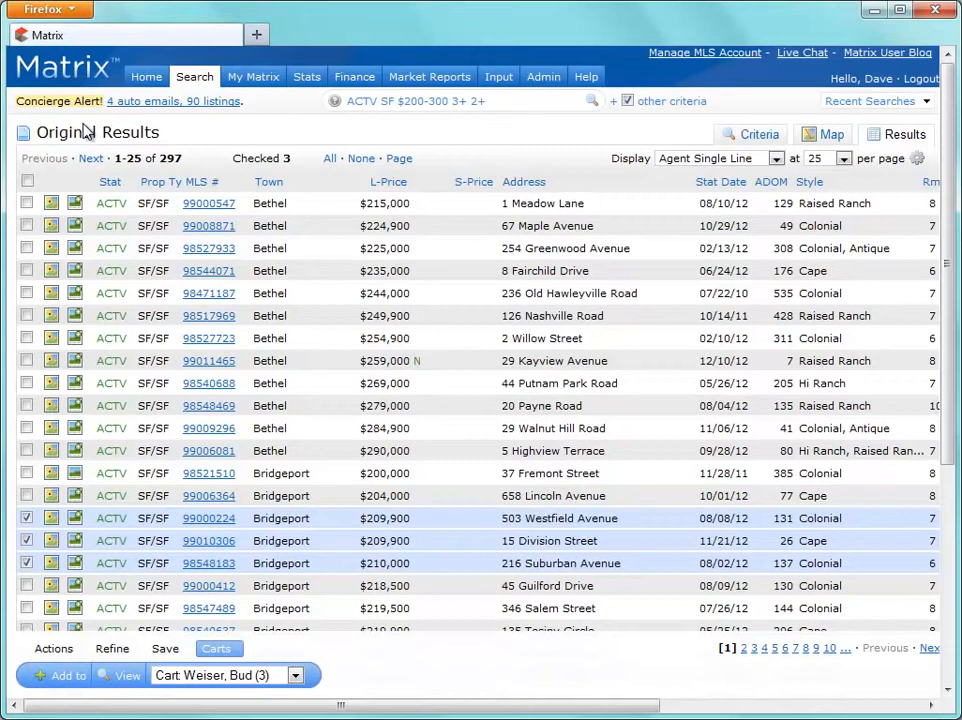
{"action": "left_click", "coordinate": [360, 162]}
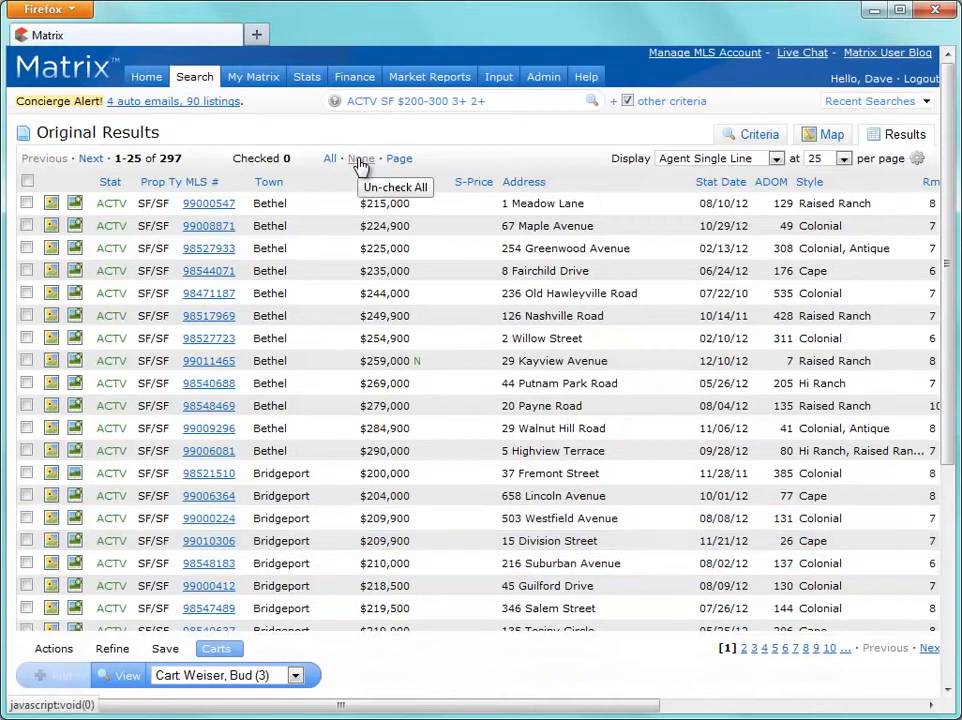
{"action": "left_click", "coordinate": [27, 203]}
{"action": "left_click", "coordinate": [27, 226]}
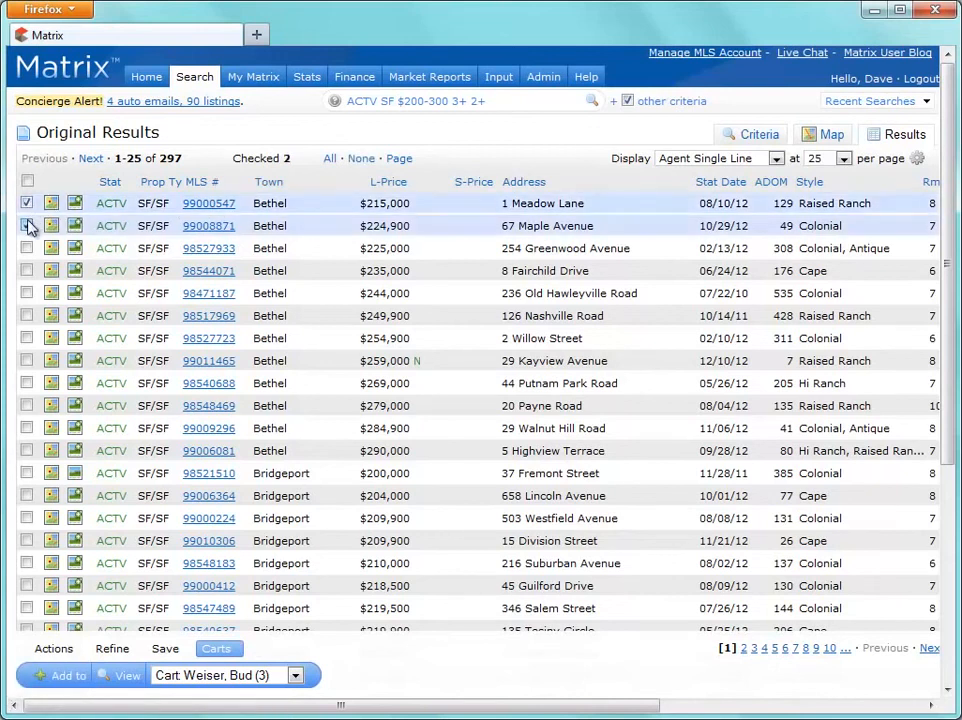
{"action": "left_click", "coordinate": [27, 338]}
{"action": "left_click", "coordinate": [27, 360]}
{"action": "left_click", "coordinate": [27, 383]}
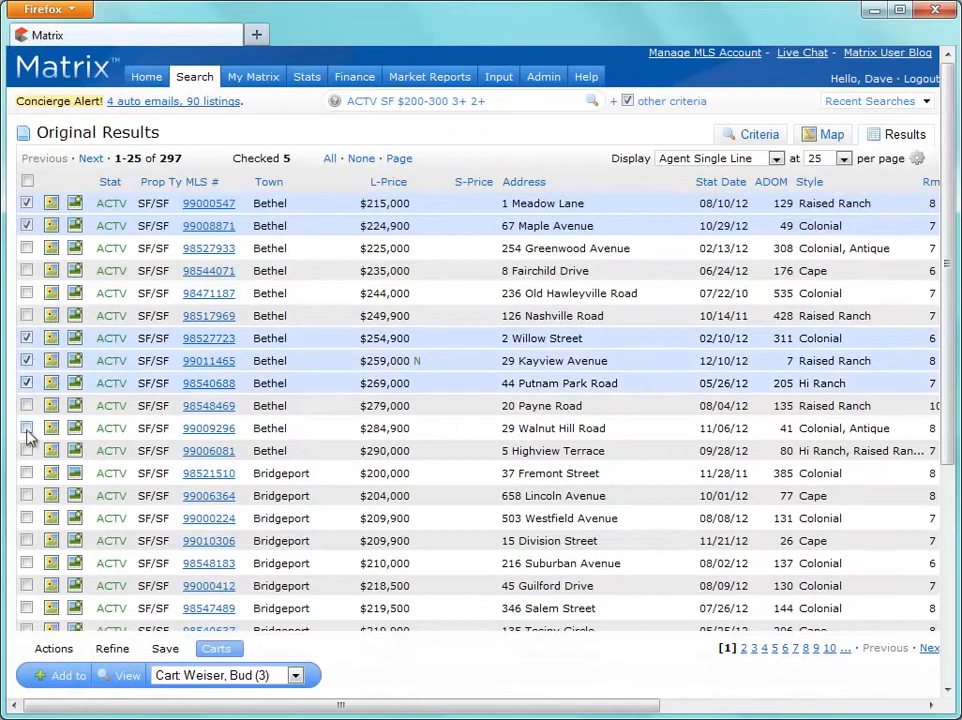
{"action": "left_click", "coordinate": [27, 450]}
{"action": "left_click", "coordinate": [27, 473]}
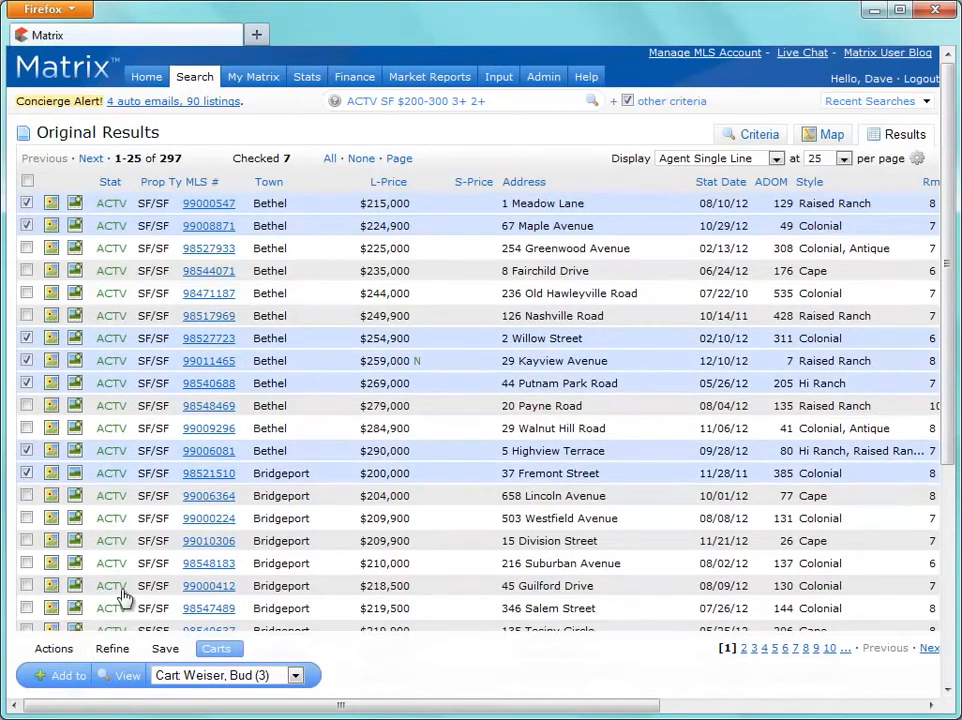
Add the seven checked listings to the other client's empty cart and open it.
{"action": "left_click", "coordinate": [196, 680]}
{"action": "left_click", "coordinate": [163, 707]}
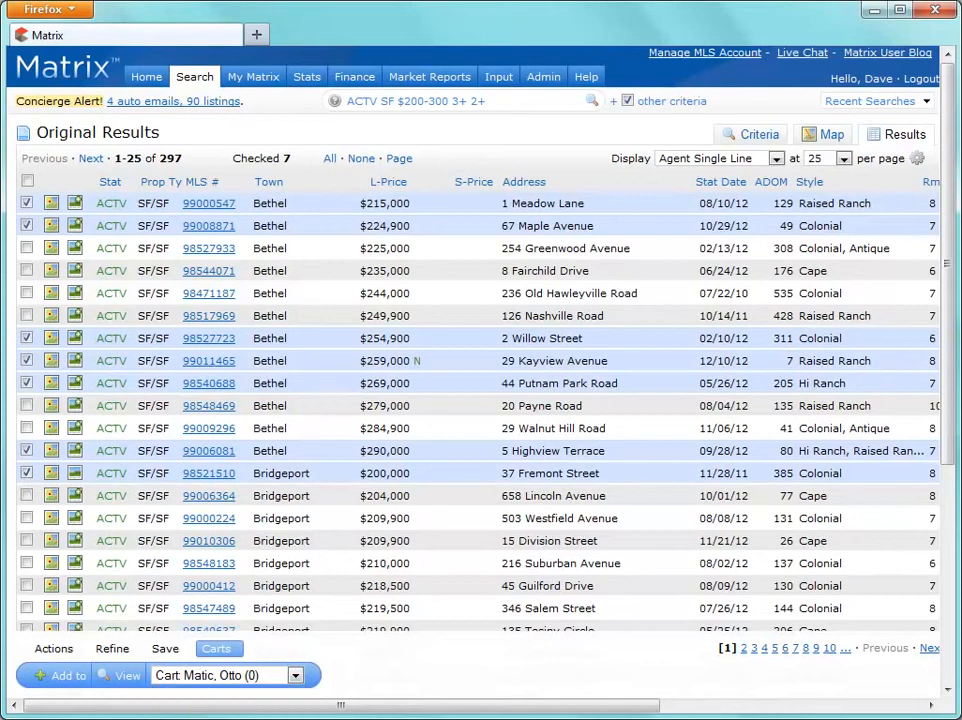
{"action": "left_click", "coordinate": [70, 677]}
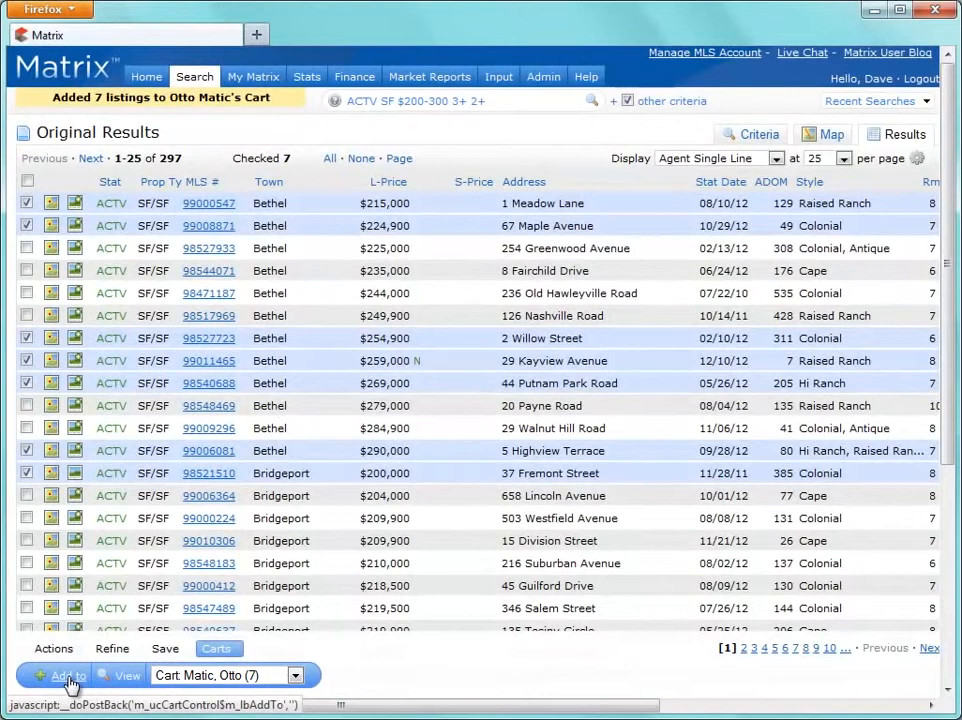
{"action": "left_click", "coordinate": [112, 676]}
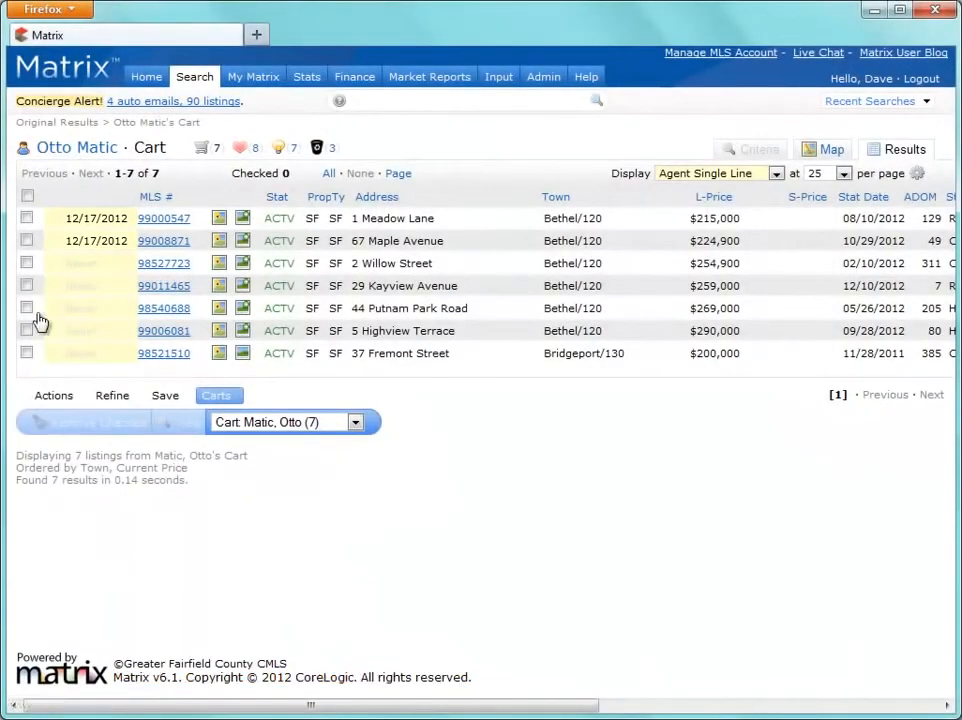
{"action": "left_click", "coordinate": [27, 218]}
{"action": "left_click", "coordinate": [27, 240]}
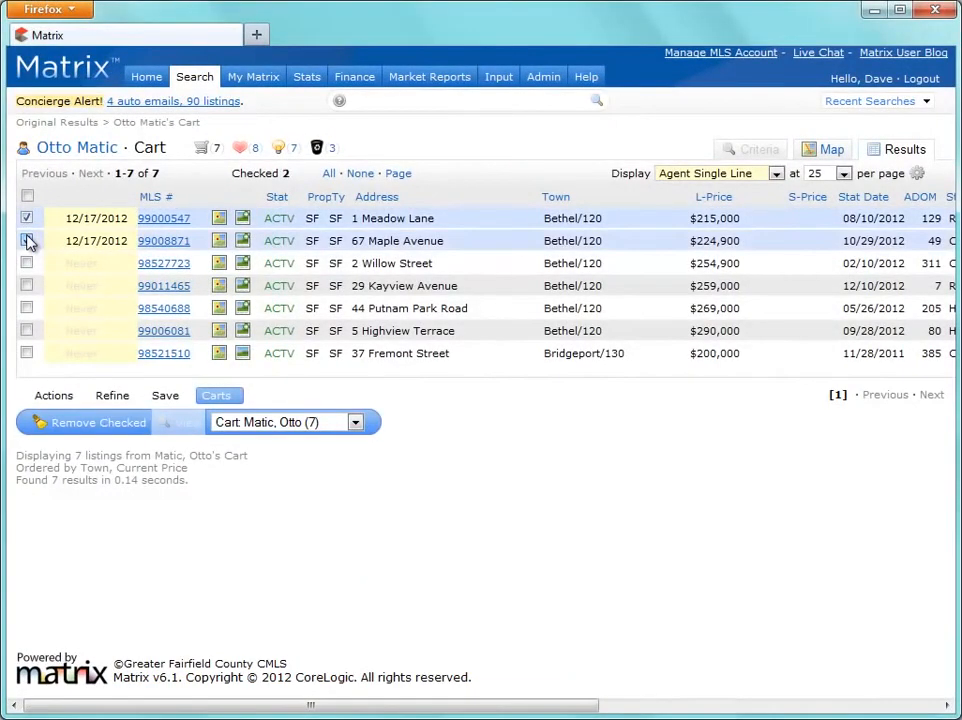
{"action": "left_click", "coordinate": [90, 422]}
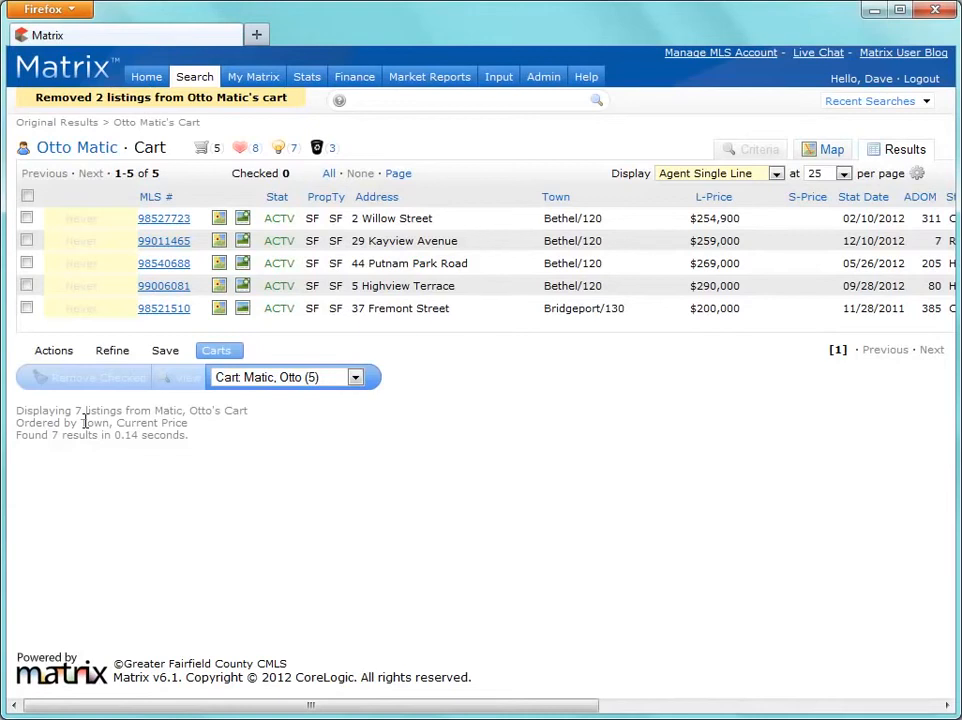
{"action": "left_click", "coordinate": [40, 124]}
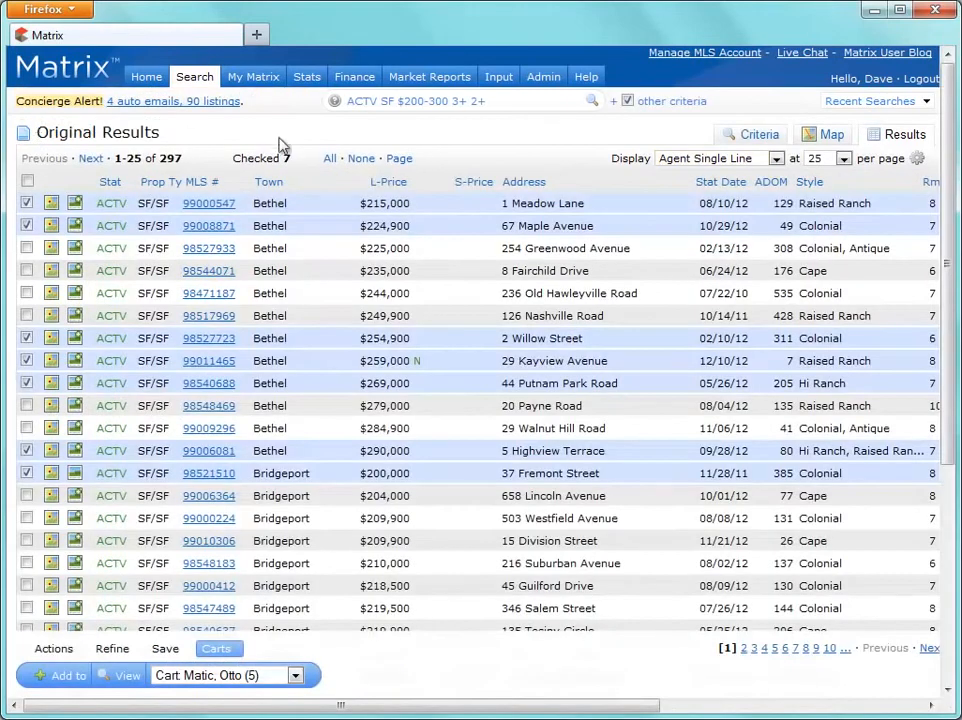
Check only the Willow, Kayview, Putnam Park, Payne and Walnut Hill listings.
{"action": "left_click", "coordinate": [358, 159]}
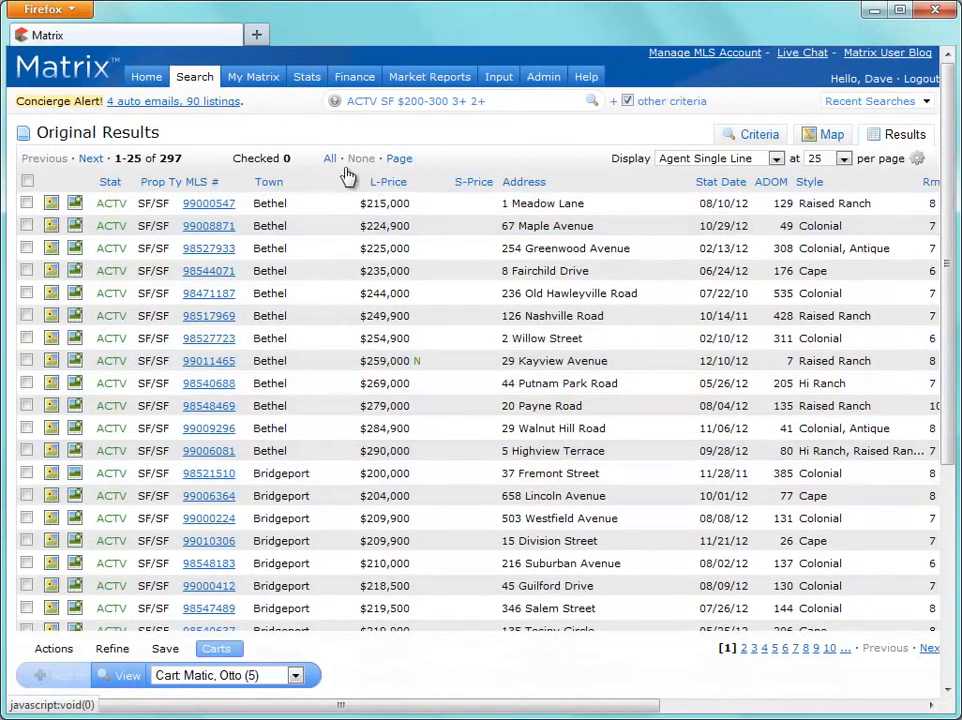
{"action": "left_click", "coordinate": [26, 428]}
{"action": "left_click", "coordinate": [26, 405]}
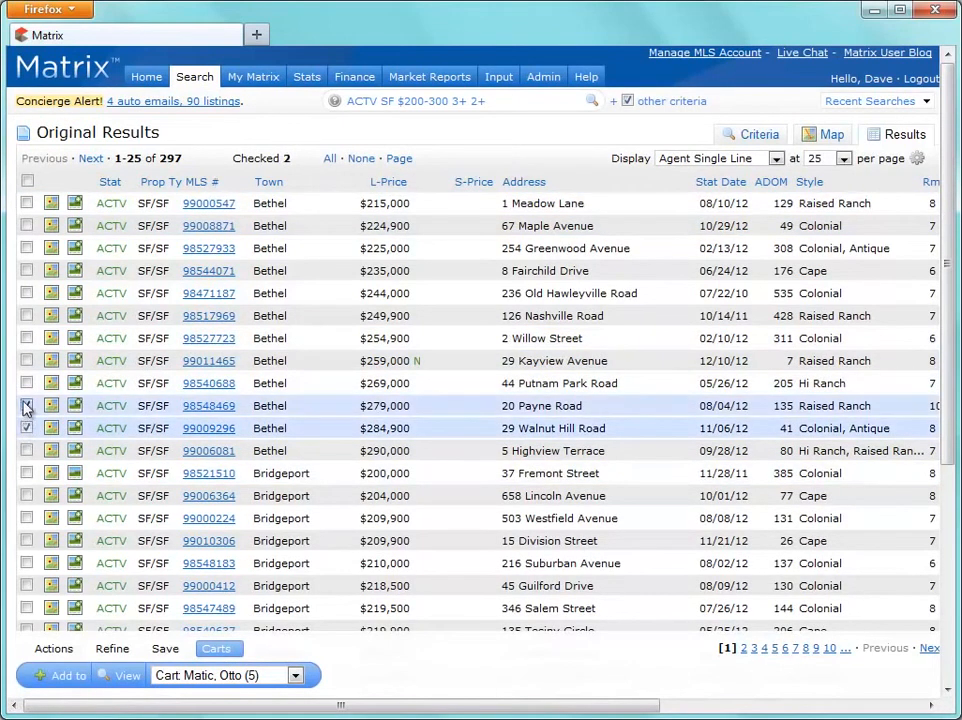
{"action": "left_click", "coordinate": [26, 383]}
{"action": "left_click", "coordinate": [26, 360]}
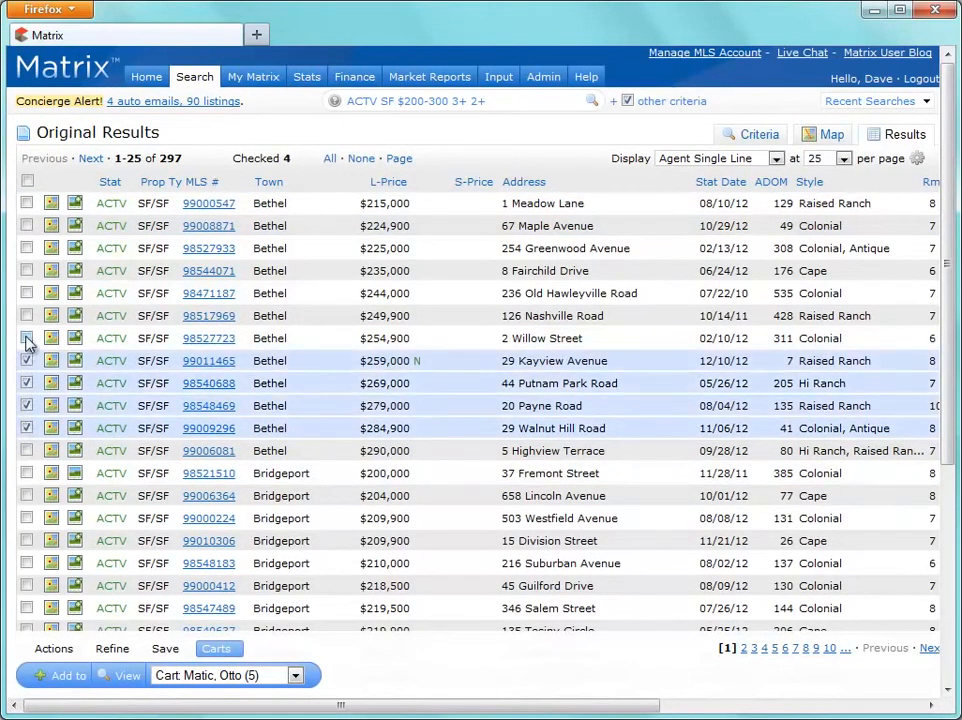
{"action": "left_click", "coordinate": [26, 338]}
Add the five checked listings to a third client's empty cart and open it.
{"action": "left_click", "coordinate": [195, 676]}
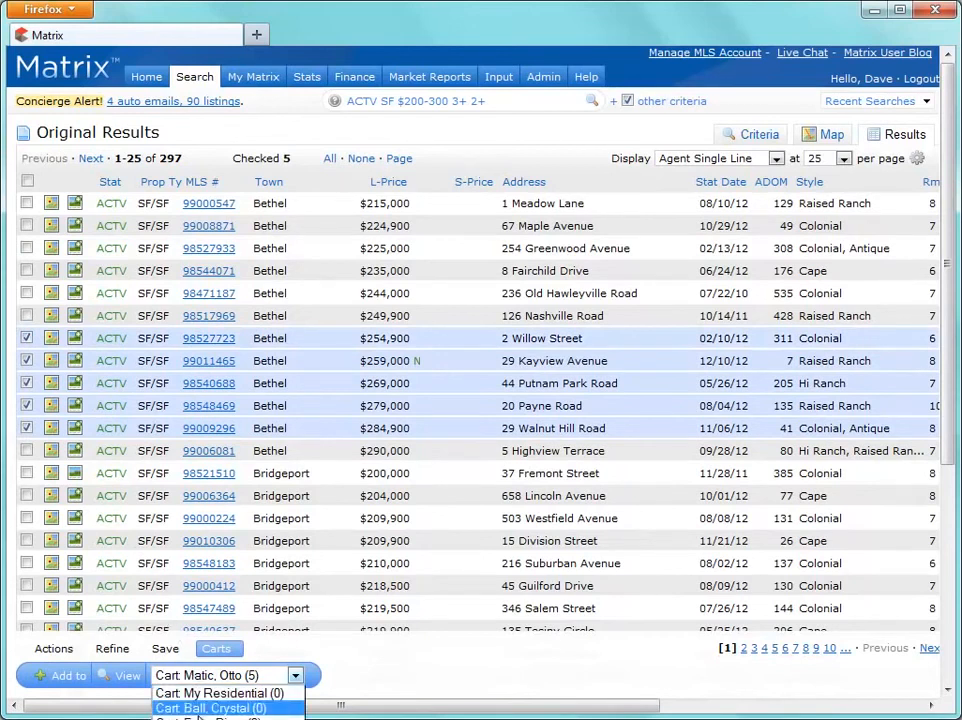
{"action": "left_click", "coordinate": [232, 718]}
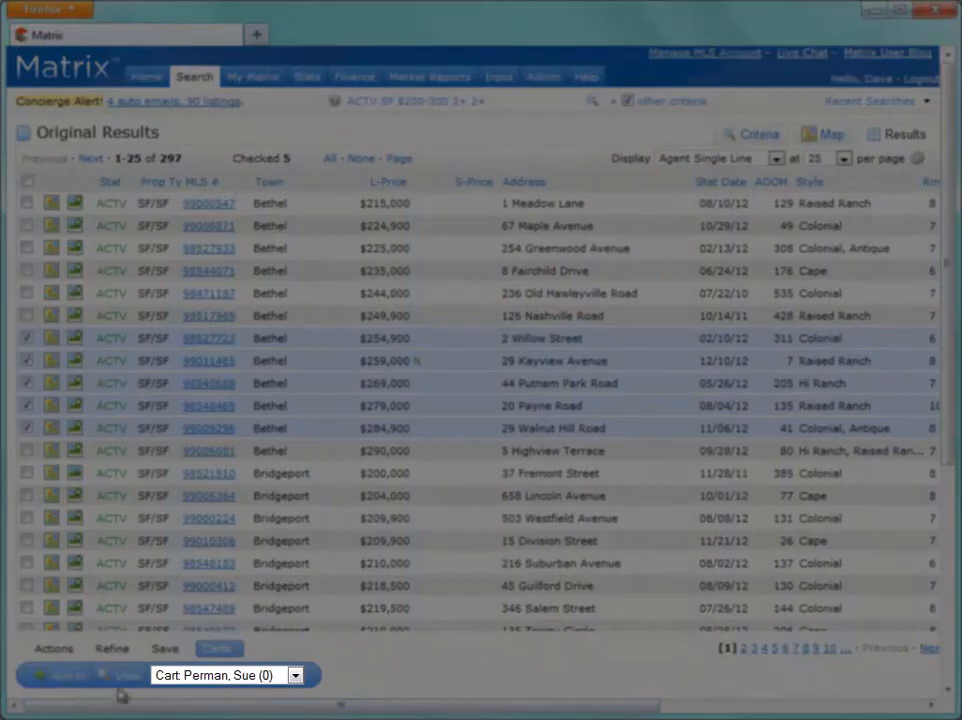
{"action": "left_click", "coordinate": [81, 678]}
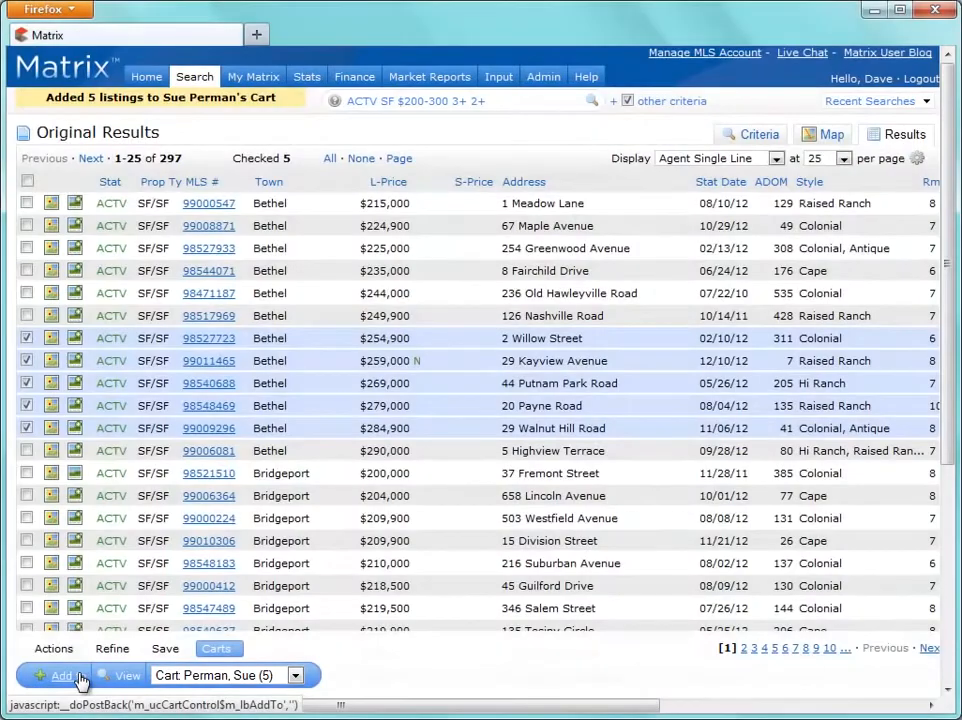
{"action": "left_click", "coordinate": [118, 677]}
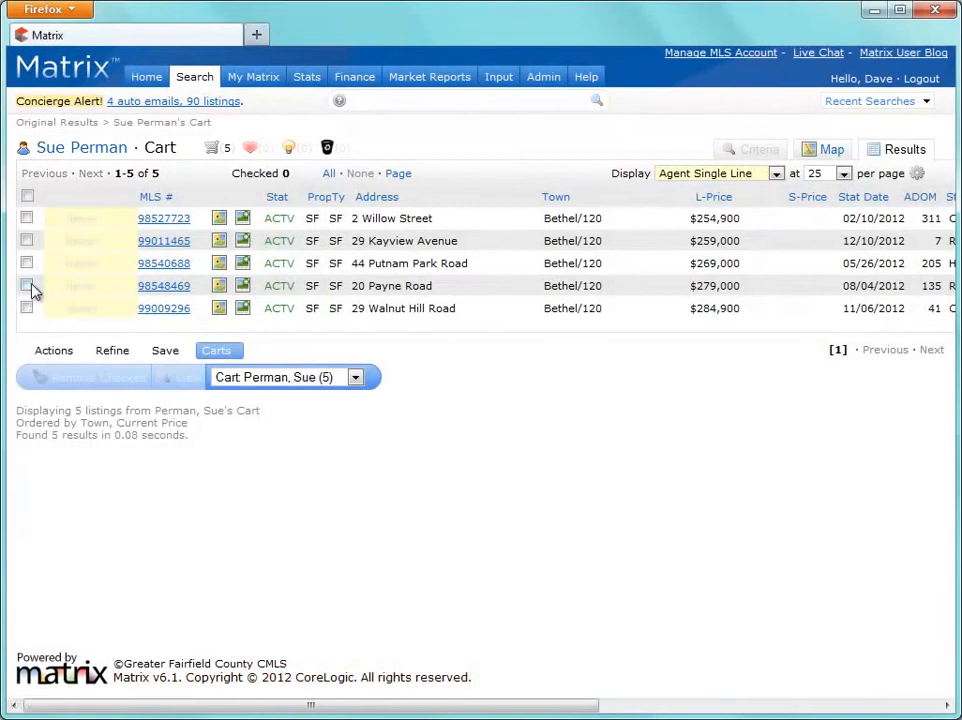
{"action": "left_click", "coordinate": [28, 286]}
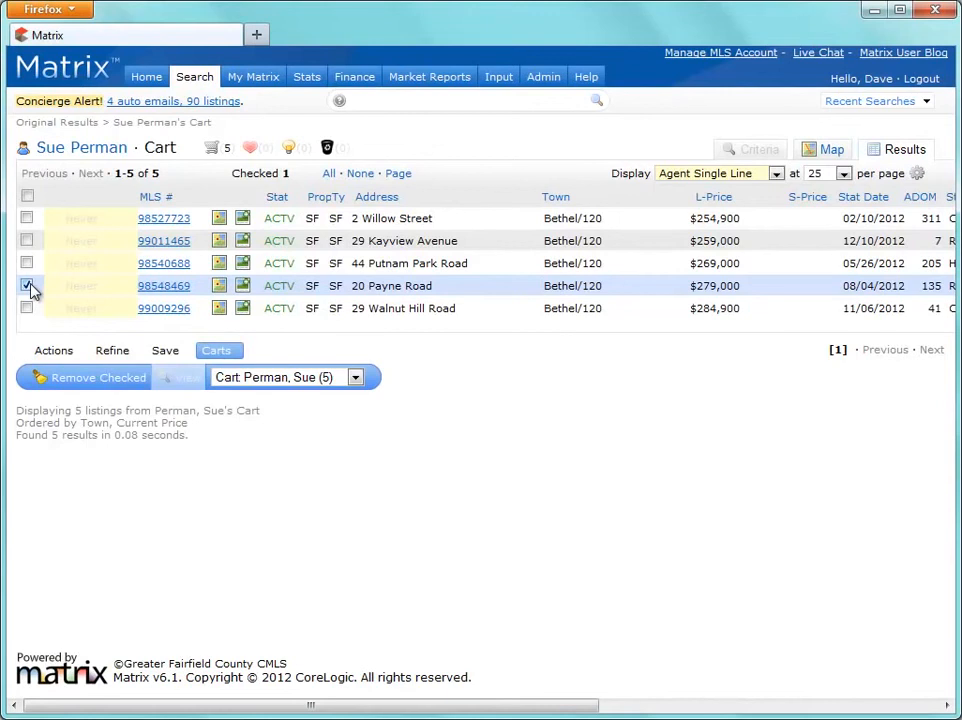
{"action": "left_click", "coordinate": [270, 380]}
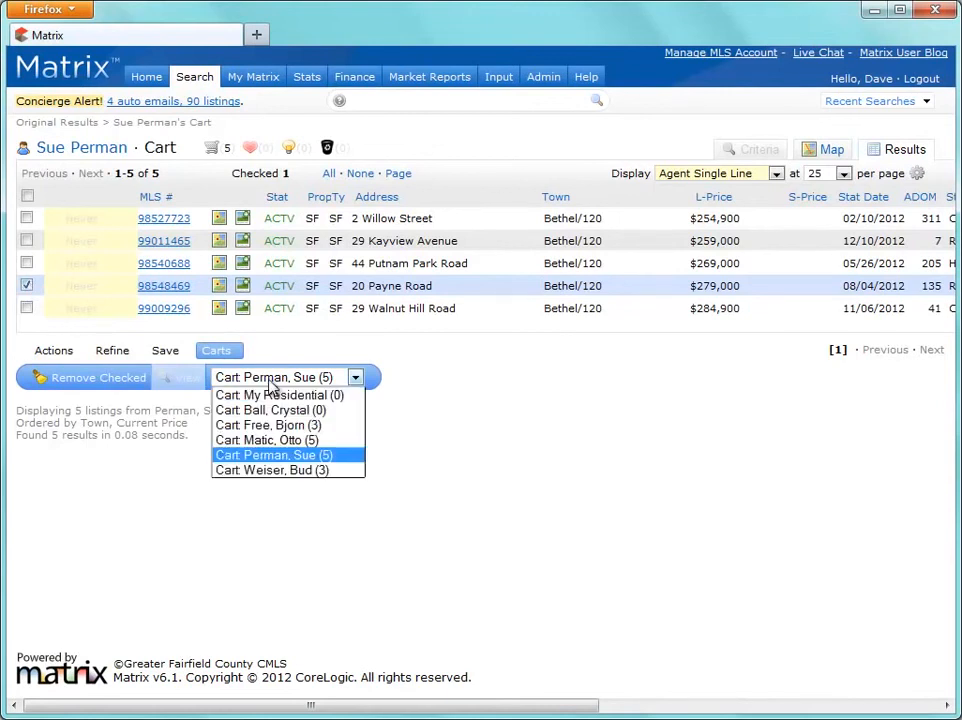
{"action": "left_click", "coordinate": [230, 440]}
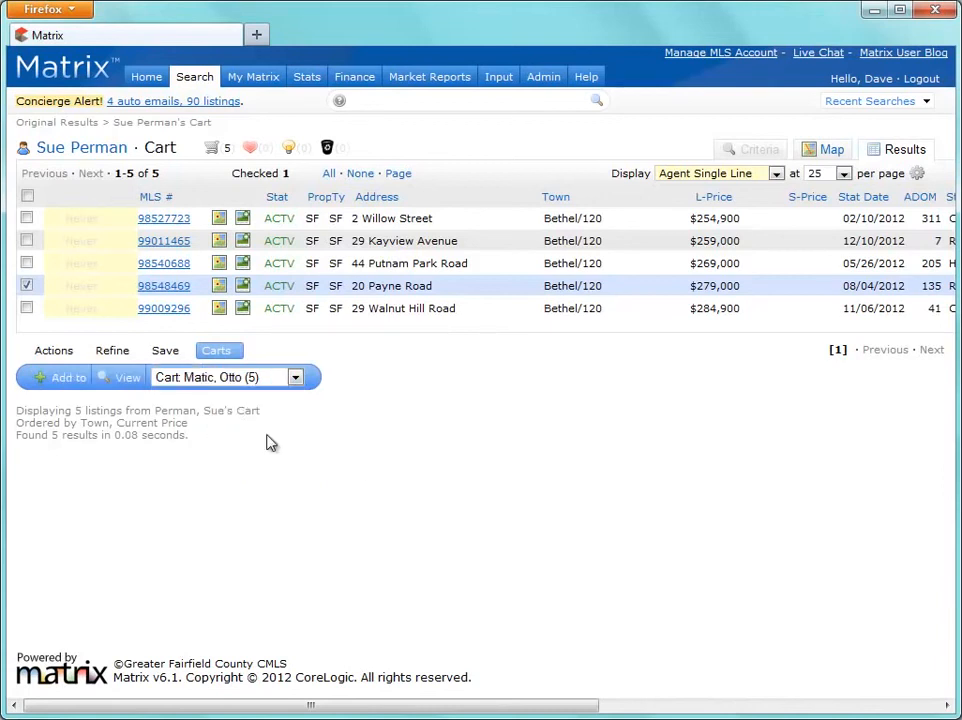
{"action": "left_click", "coordinate": [67, 386]}
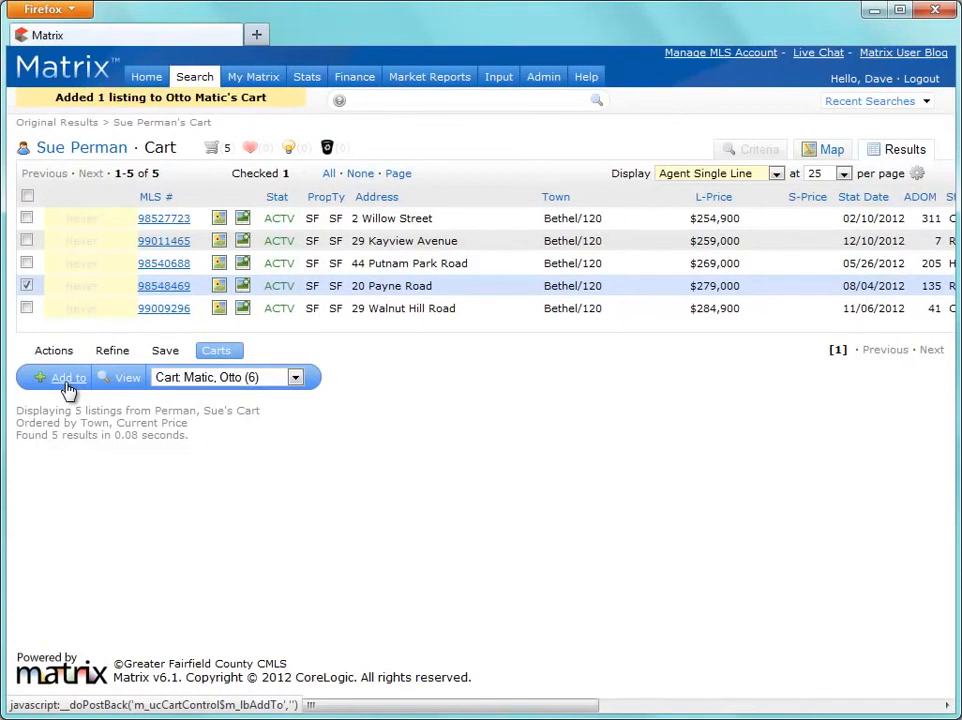
{"action": "left_click", "coordinate": [147, 78]}
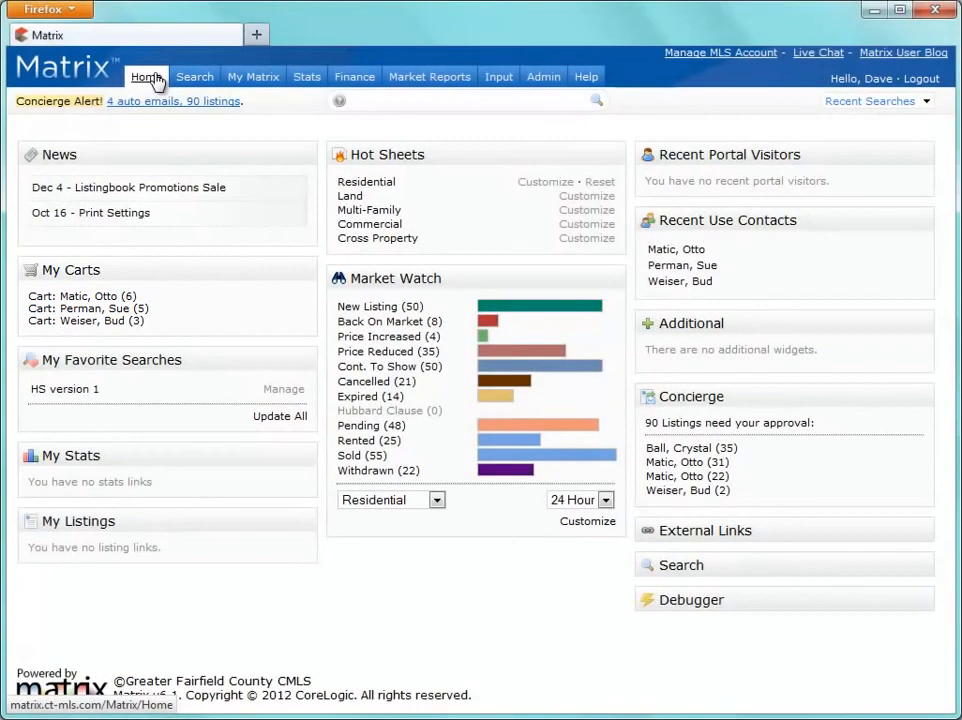
Open a client's cart from My Carts, then show the Active Contacts list of five clients.
{"action": "left_click", "coordinate": [143, 312]}
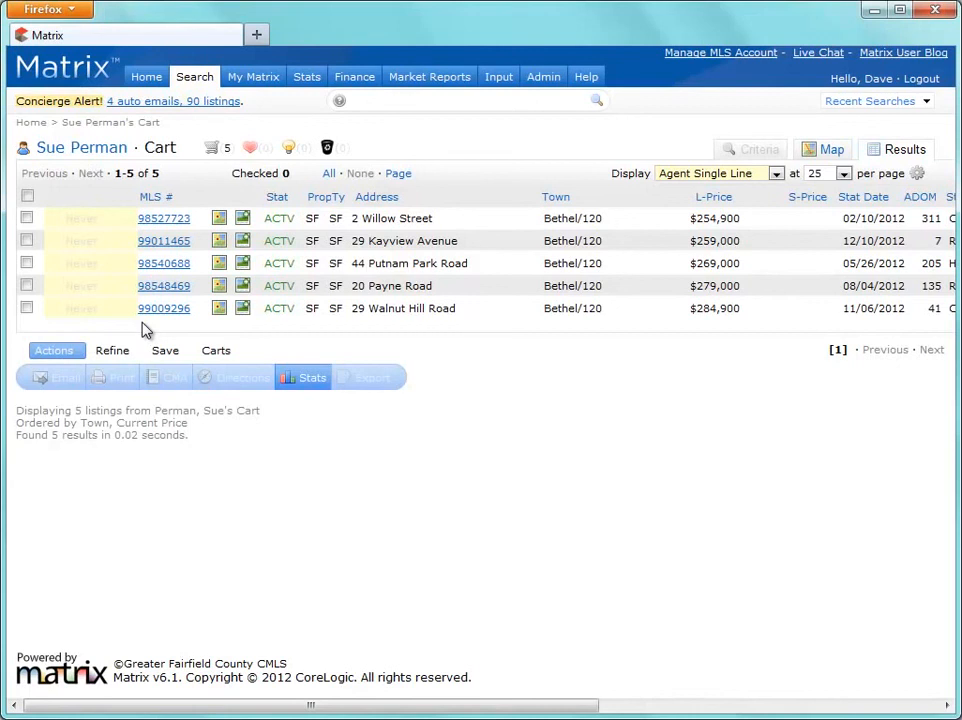
{"action": "mouse_move", "coordinate": [266, 86]}
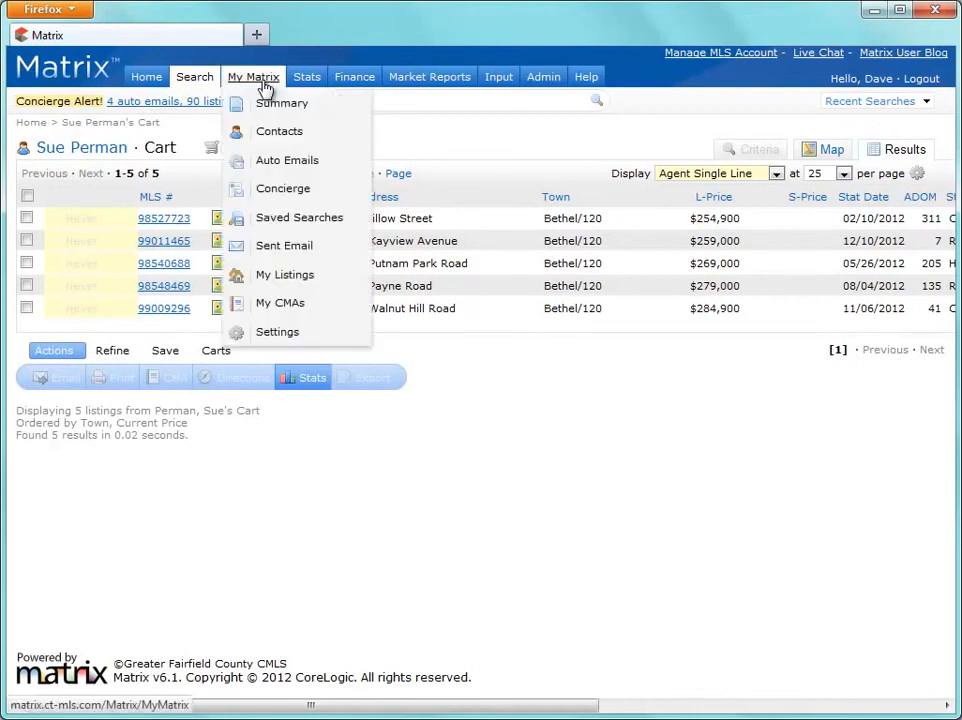
{"action": "left_click", "coordinate": [272, 136]}
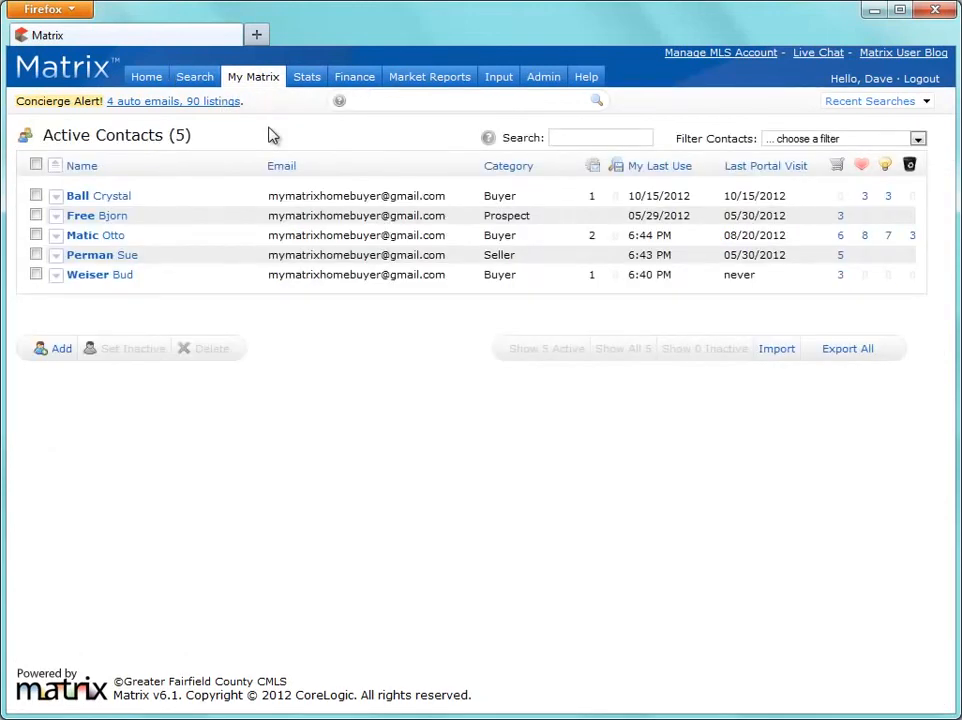